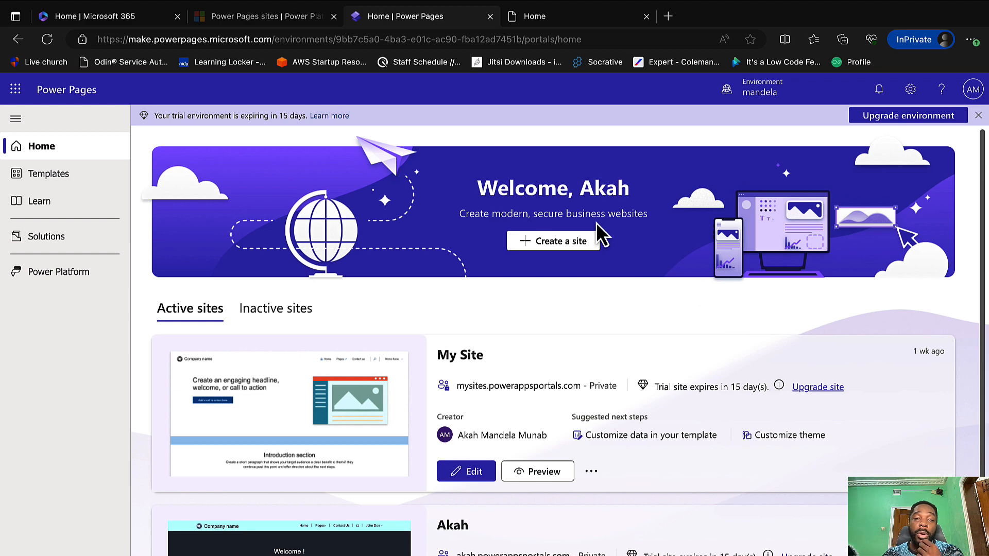
Switch the live mysites home page to français and review its translated heading and content
click(562, 14)
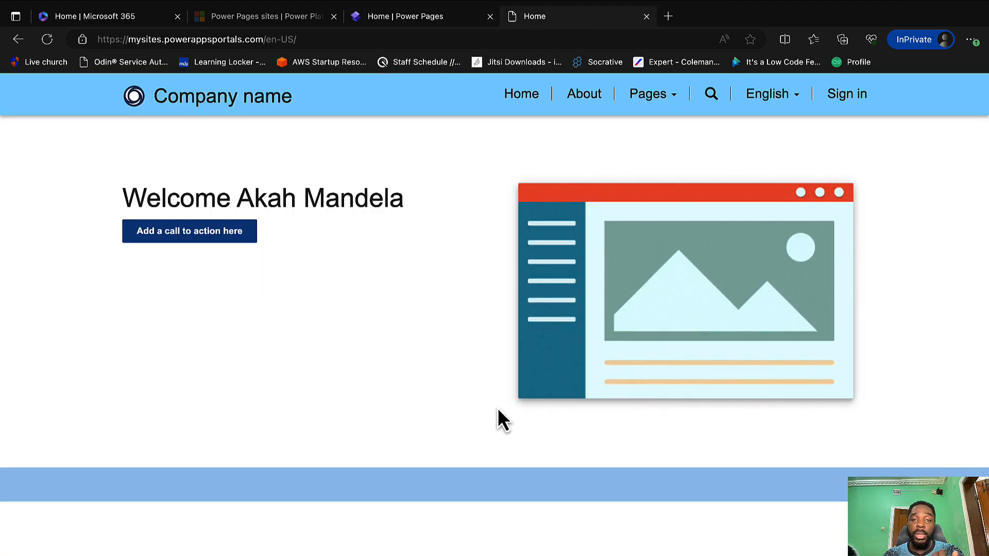
scroll(497, 412, down, 5)
scroll(535, 373, up, 5)
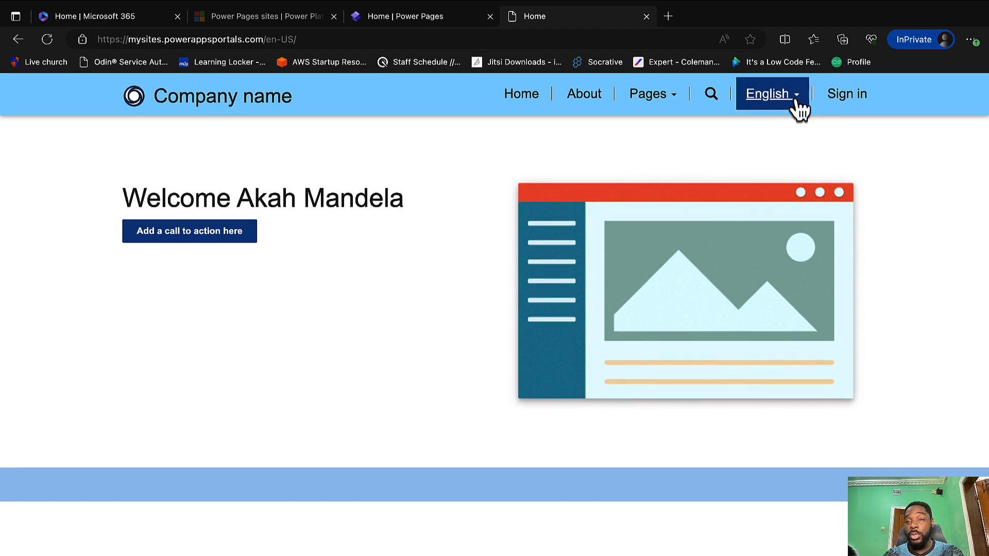
click(784, 105)
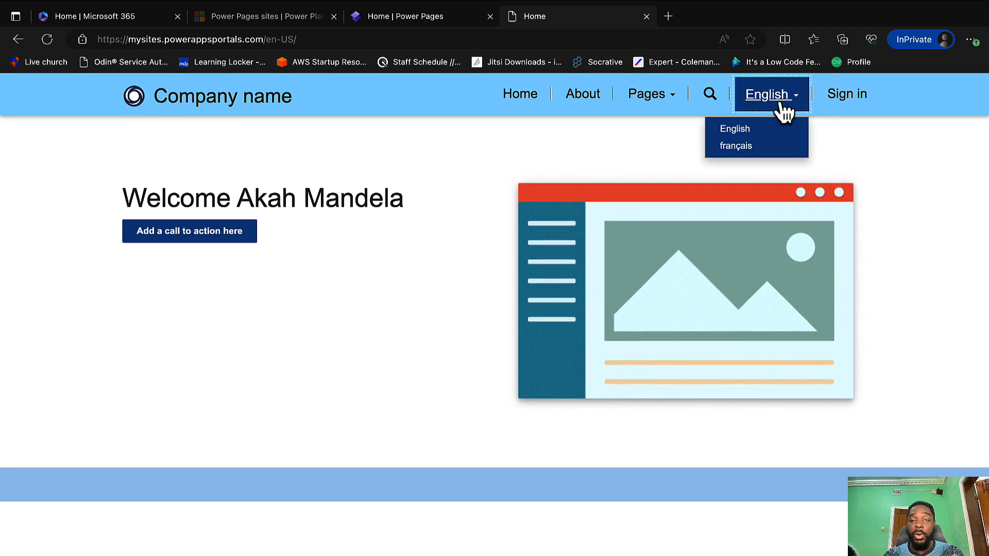
click(748, 148)
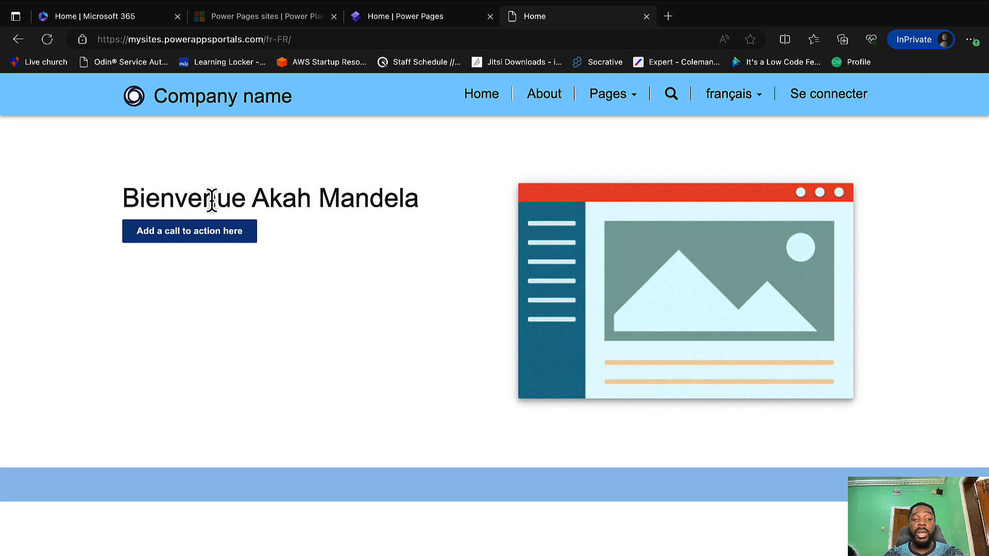
double_click(209, 199)
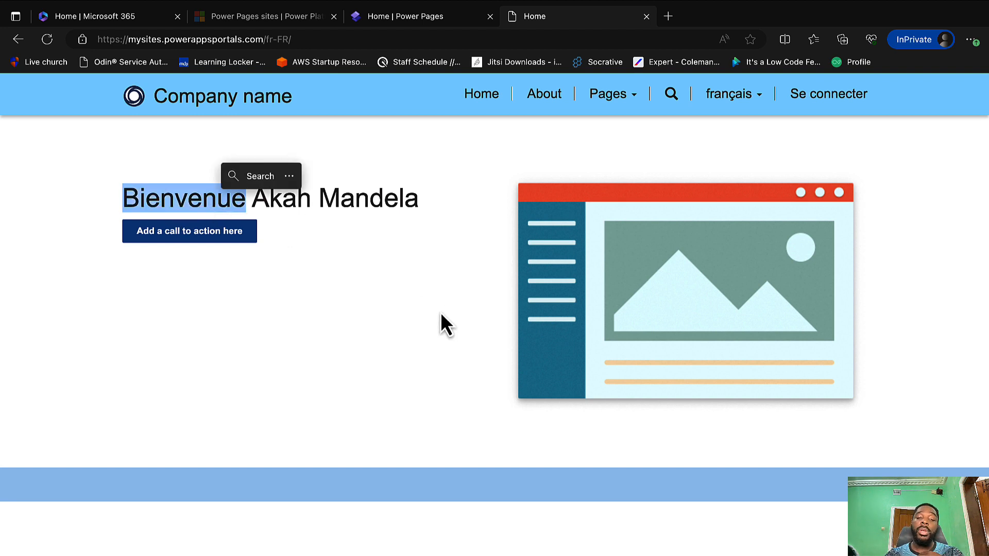
scroll(371, 353, down, 15)
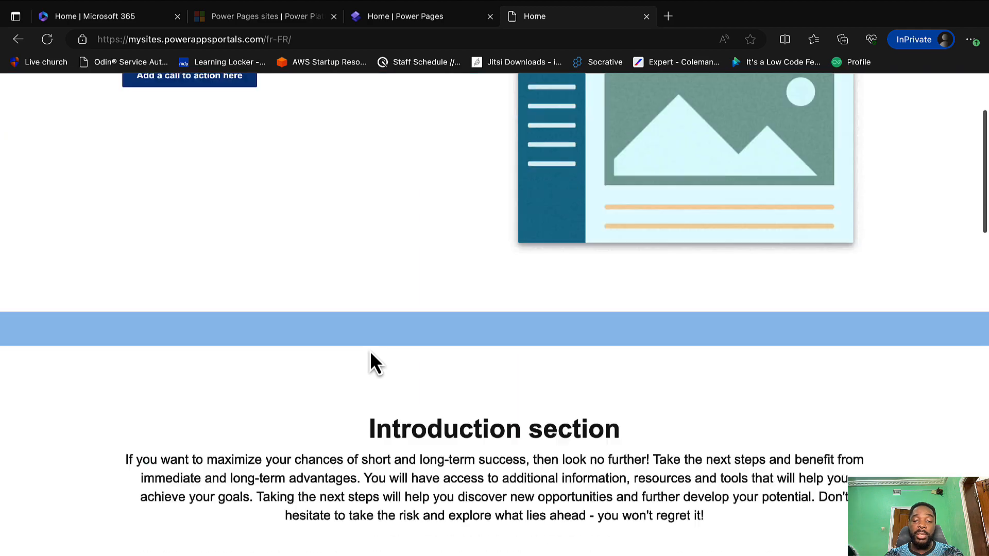
scroll(370, 353, up, 10)
scroll(370, 351, up, 5)
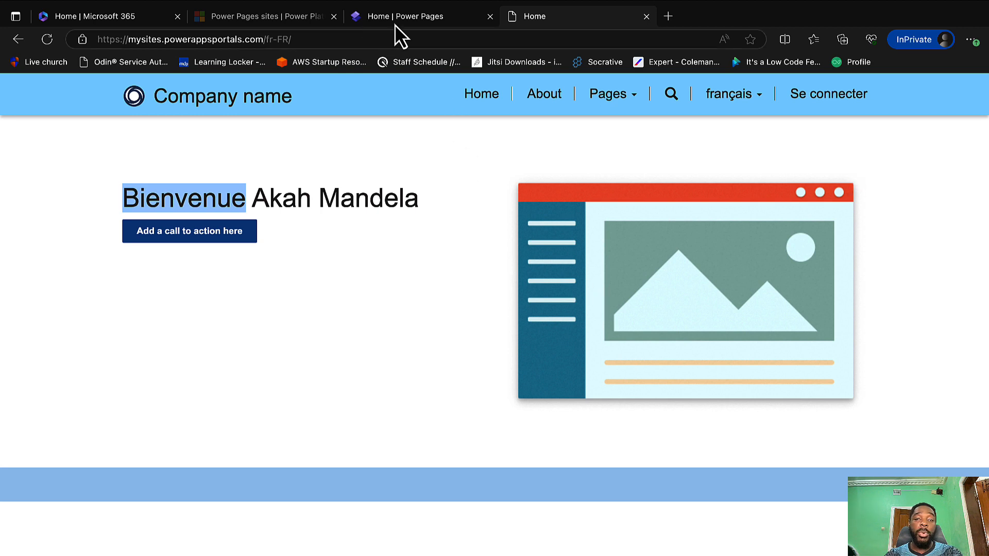
Open My Site for editing in Power Pages and open its Home page code in Visual Studio Code for the Web
click(429, 23)
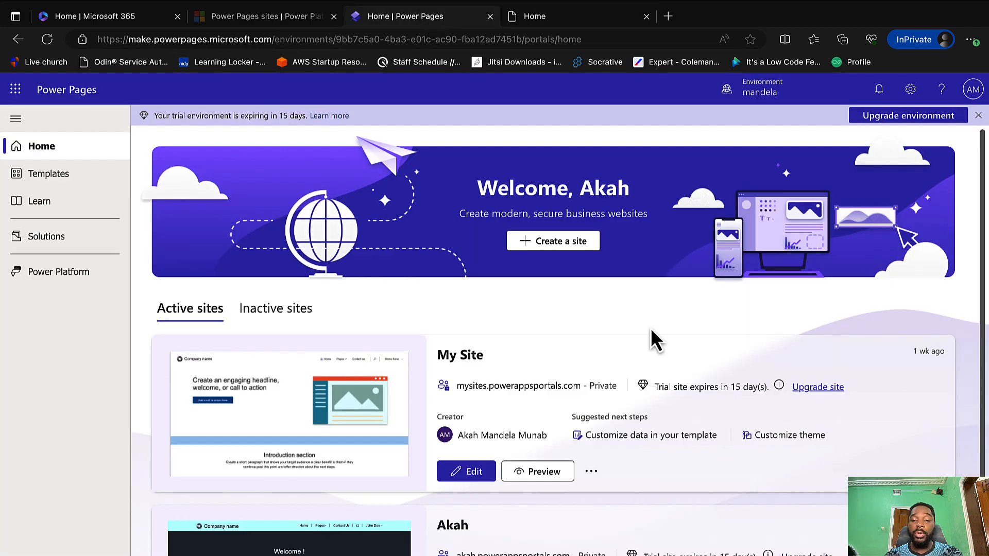
click(474, 472)
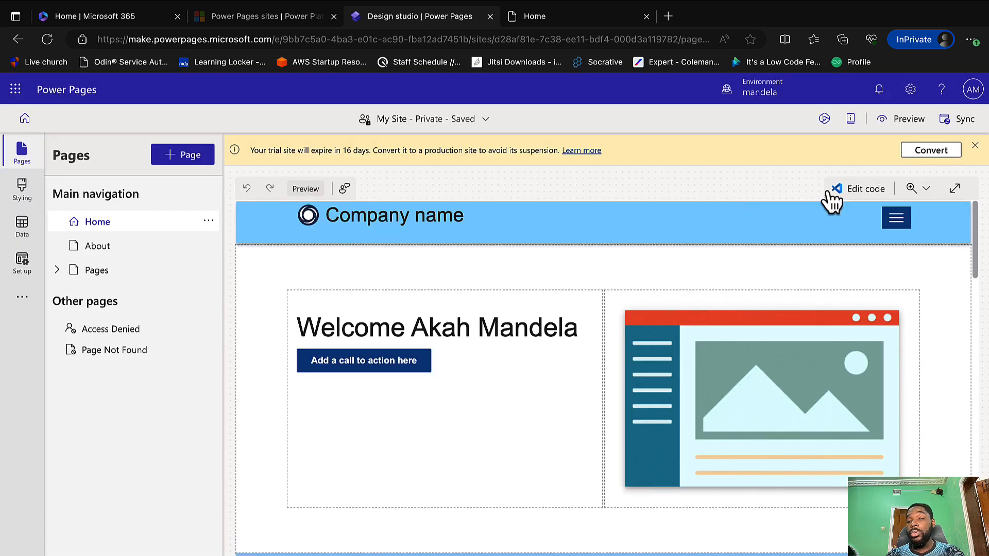
click(866, 194)
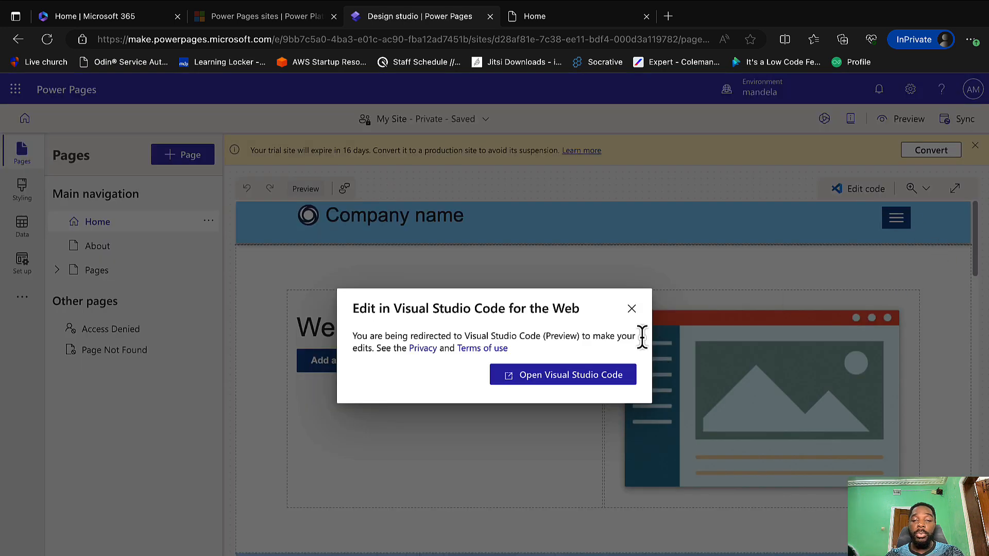
click(566, 377)
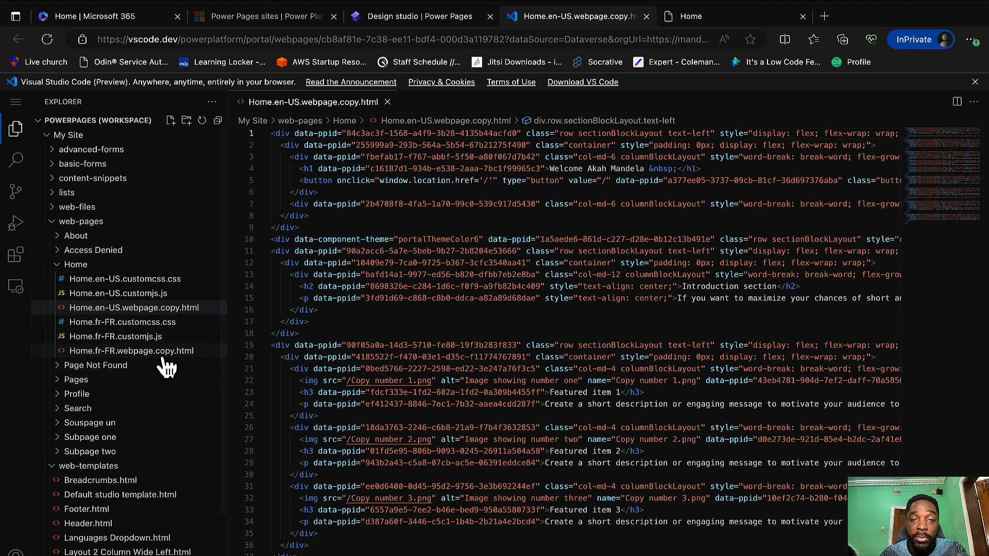
In Home.fr-FR.webpage.copy.html, replace the call-to-action button text with "Merci" and save the file
click(164, 353)
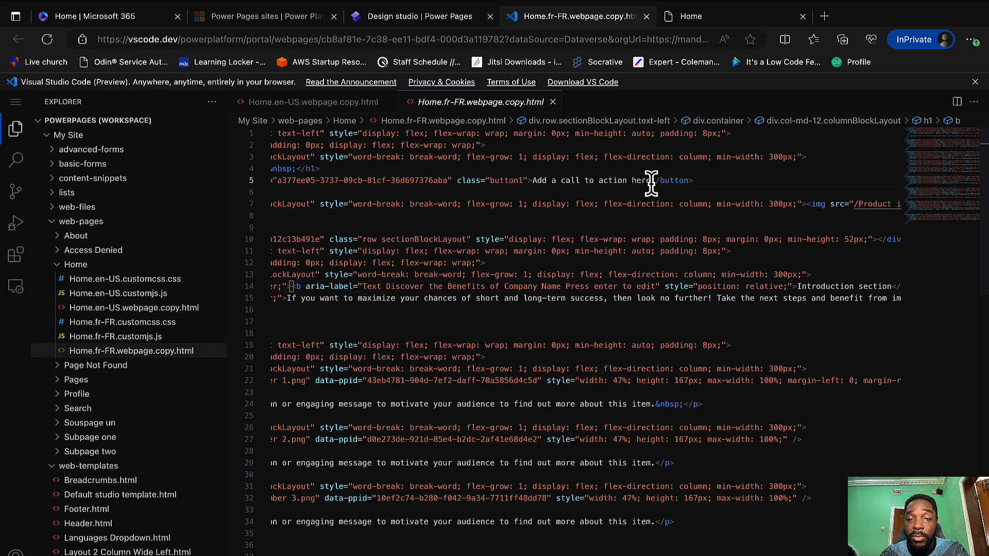
drag(651, 181, 536, 183)
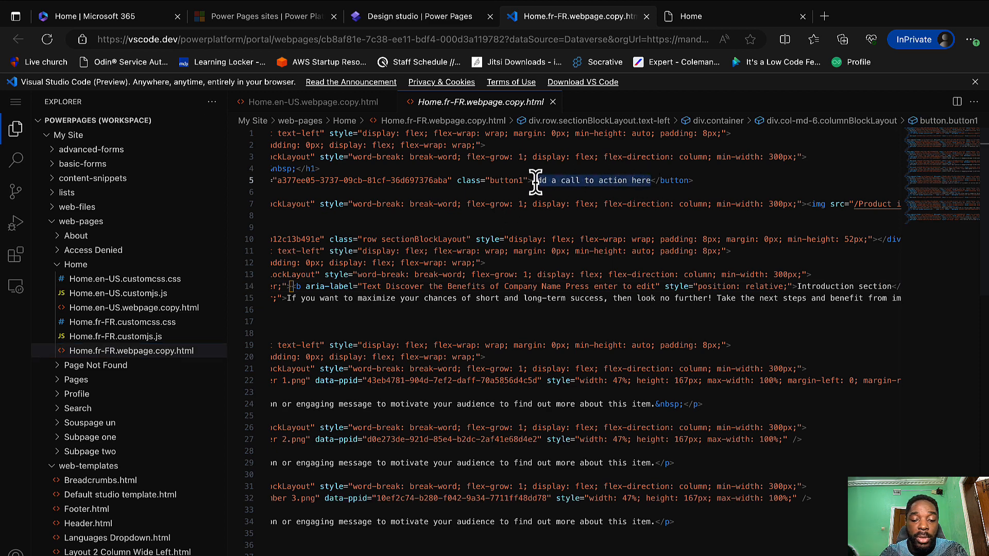
text(Merci)
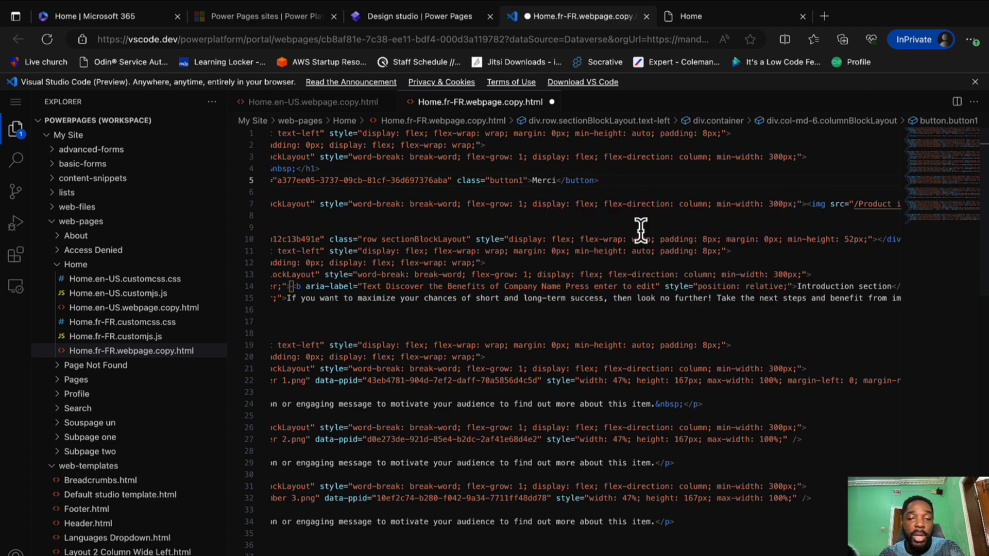
key(ctrl+s)
Sync the code edits into the Power Pages design studio and preview the site on desktop
click(431, 19)
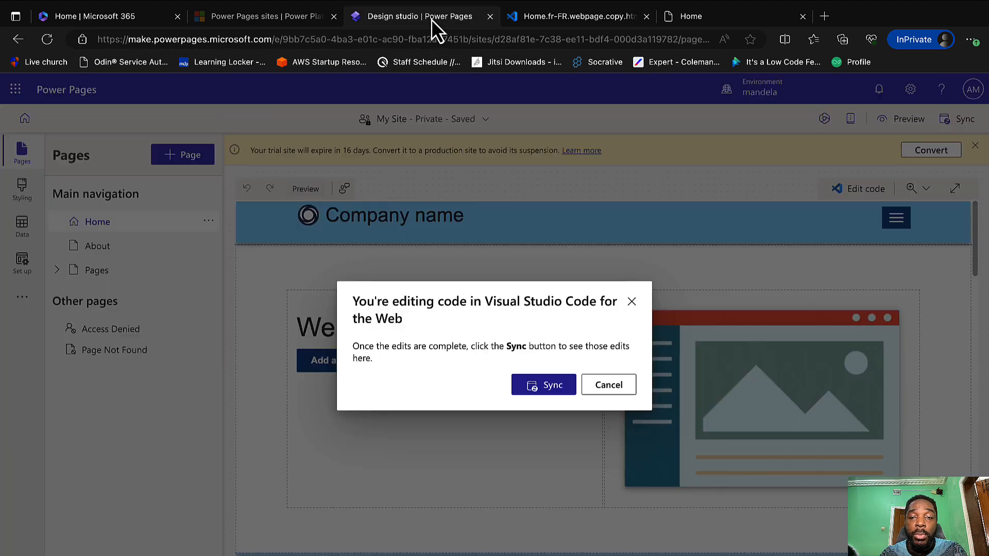
click(538, 388)
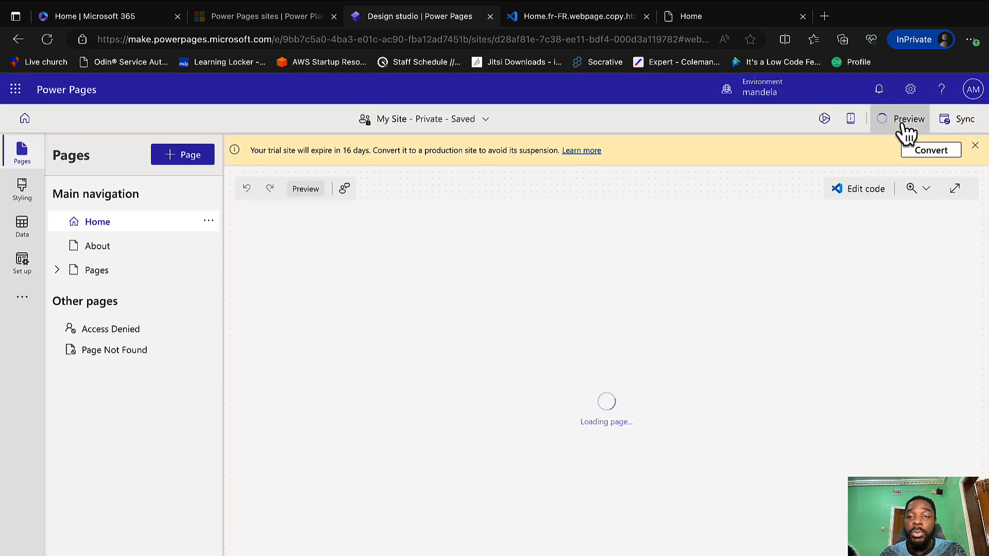
click(905, 132)
click(885, 162)
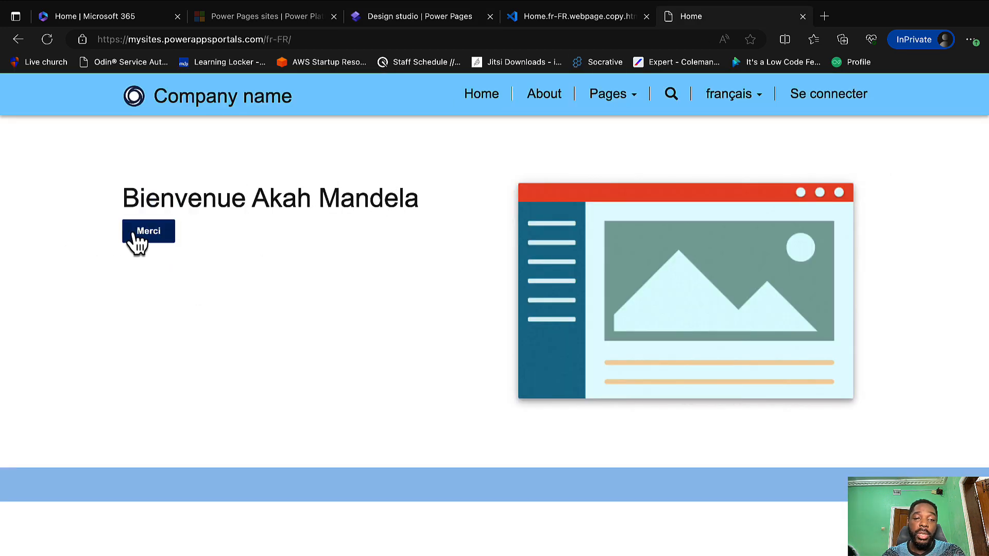
Return to the Power Pages home and open Portal Management for My Site
click(610, 16)
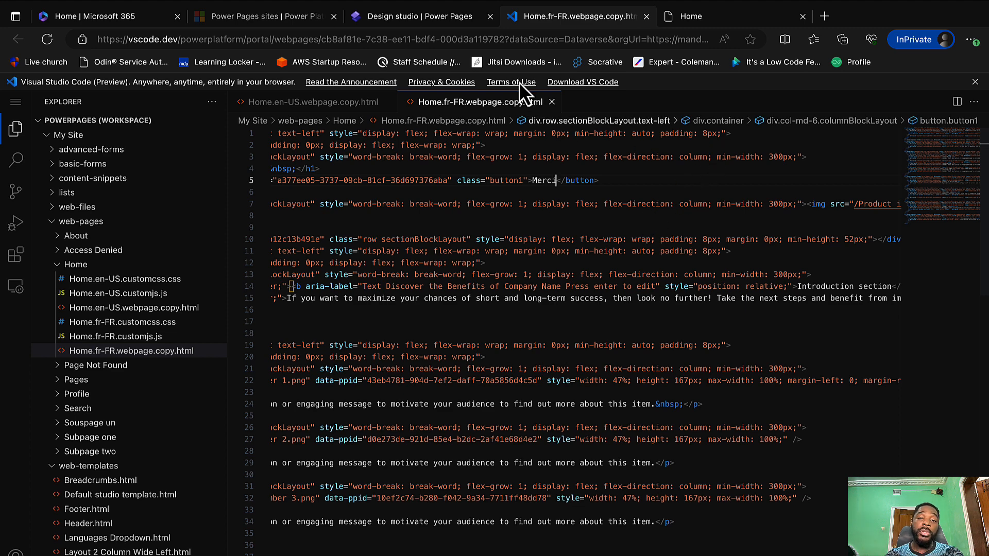
click(406, 16)
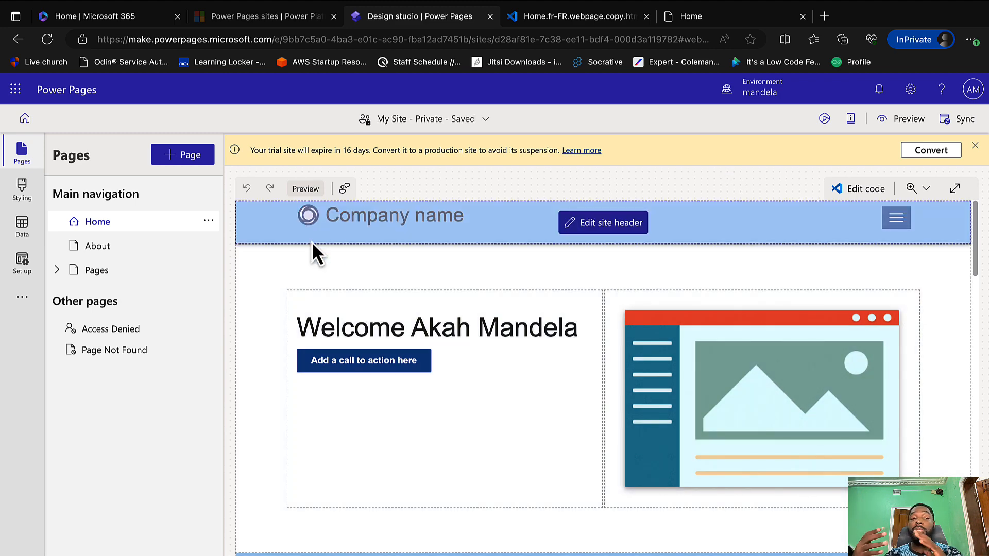
click(23, 120)
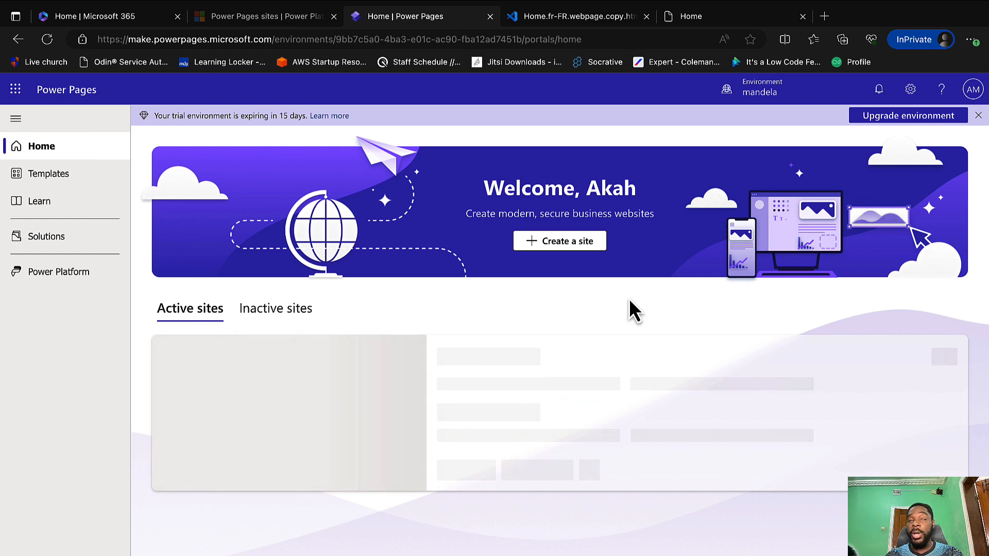
click(590, 473)
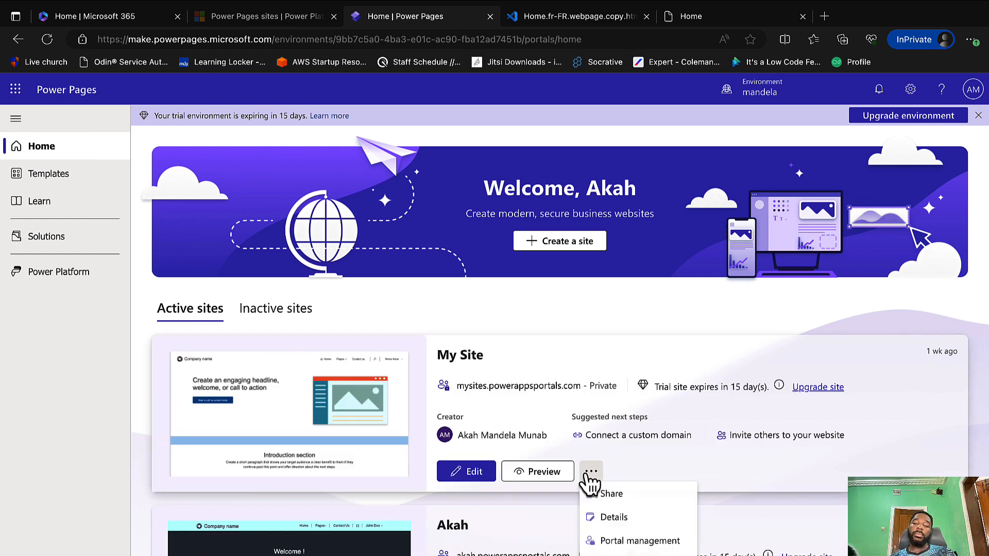
click(652, 545)
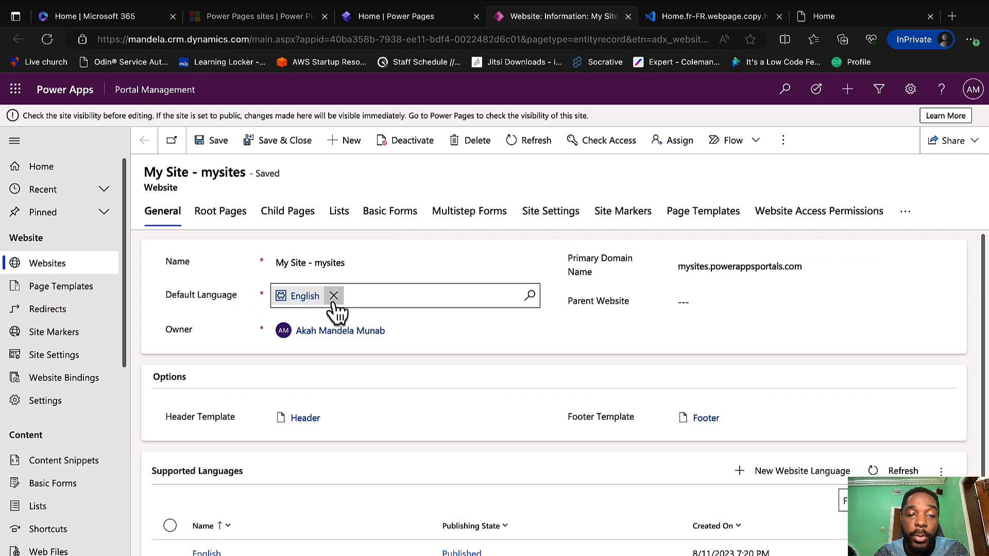
Set the website's default language to French - France and save the record
click(334, 296)
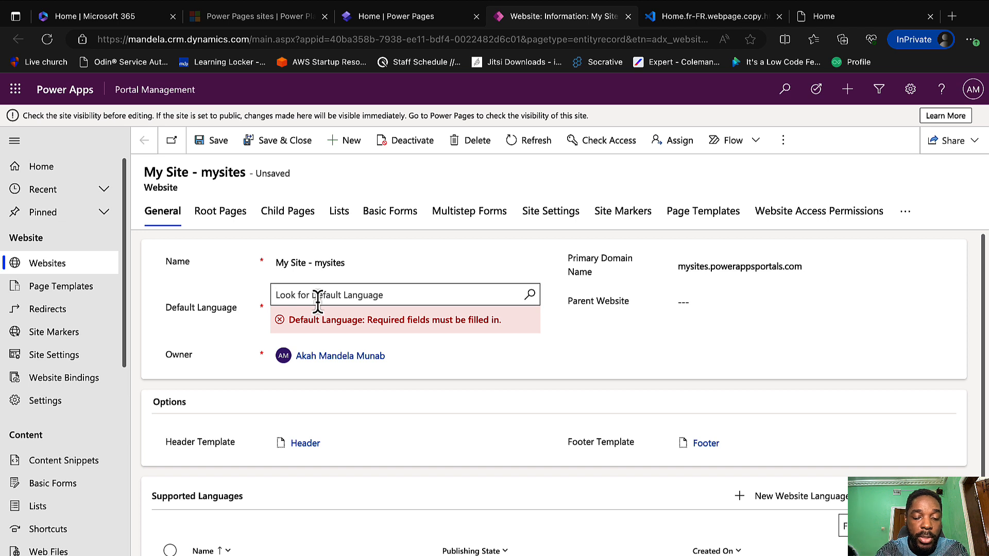
text(French)
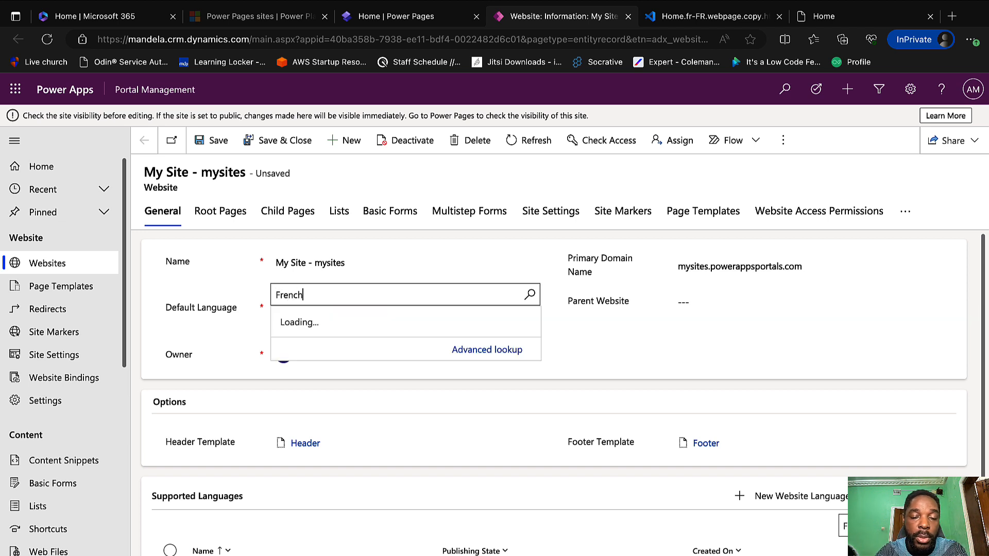
click(385, 355)
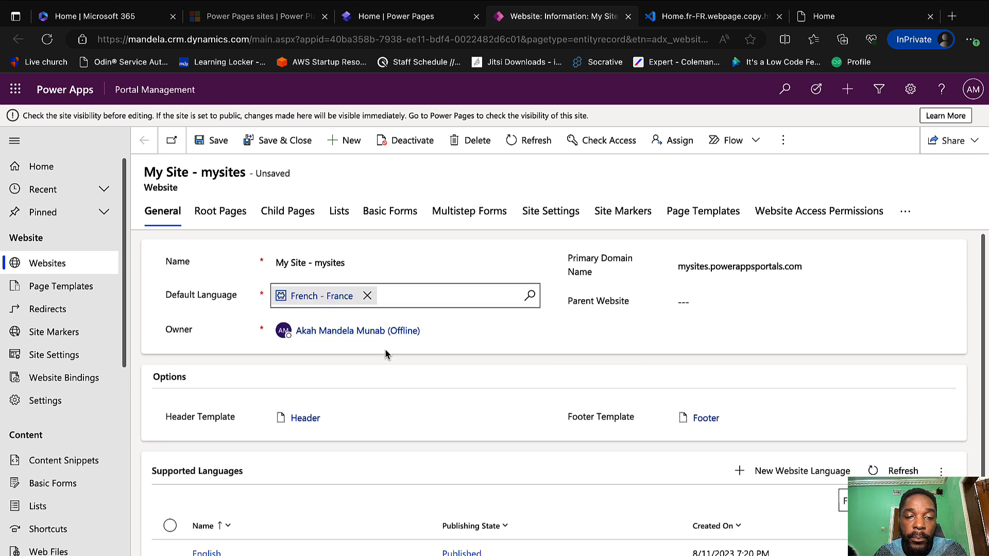
click(218, 141)
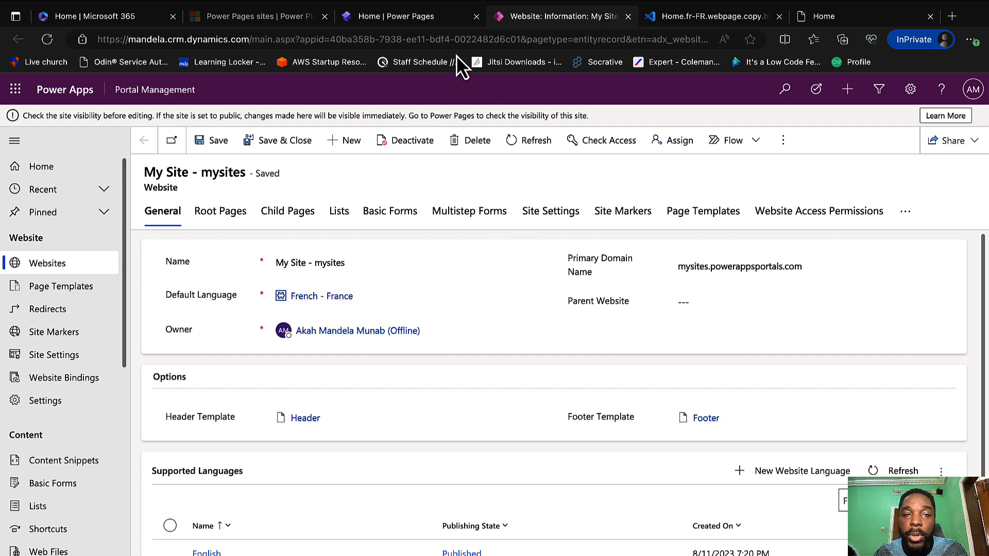
Reopen My Site in the Power Pages design studio and rename the Home page as Accueil
click(418, 26)
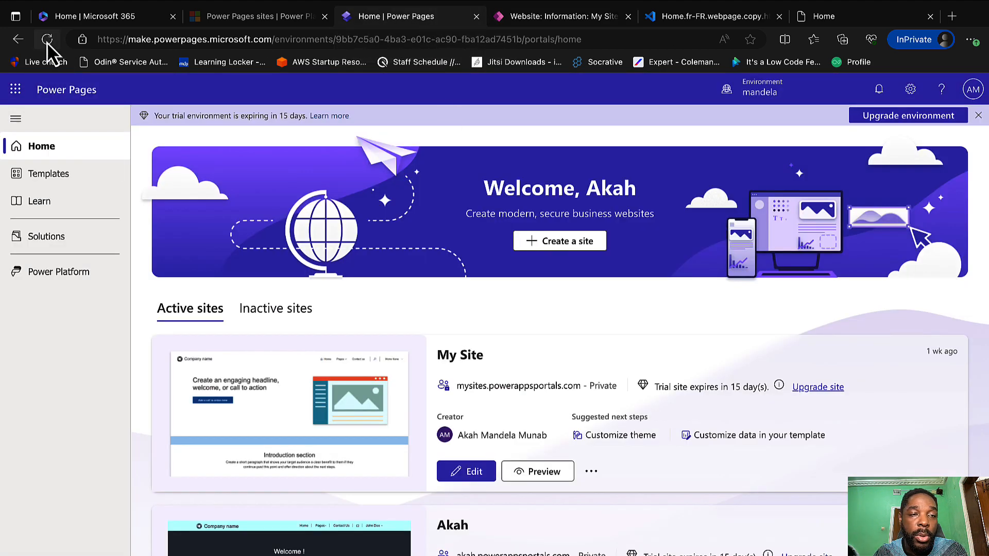
click(470, 473)
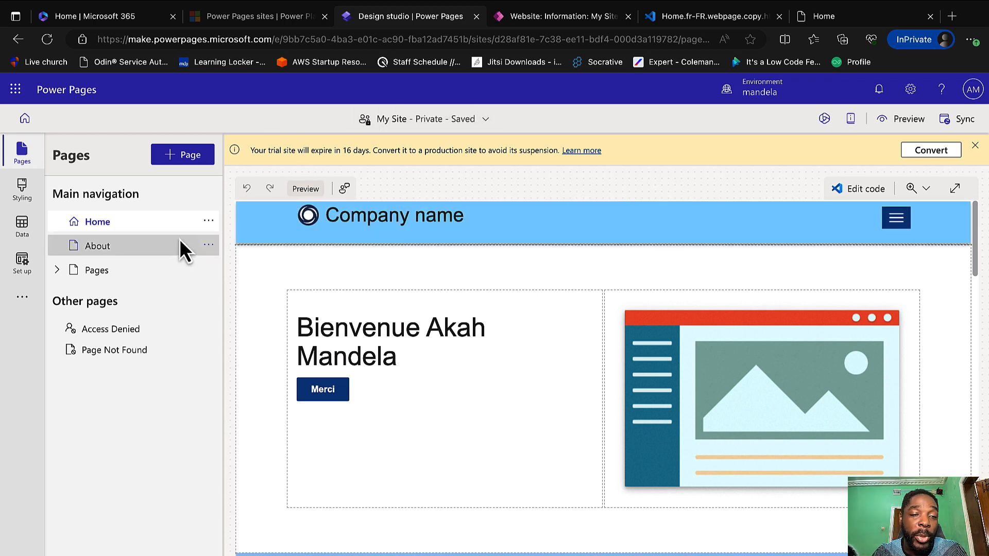
click(209, 223)
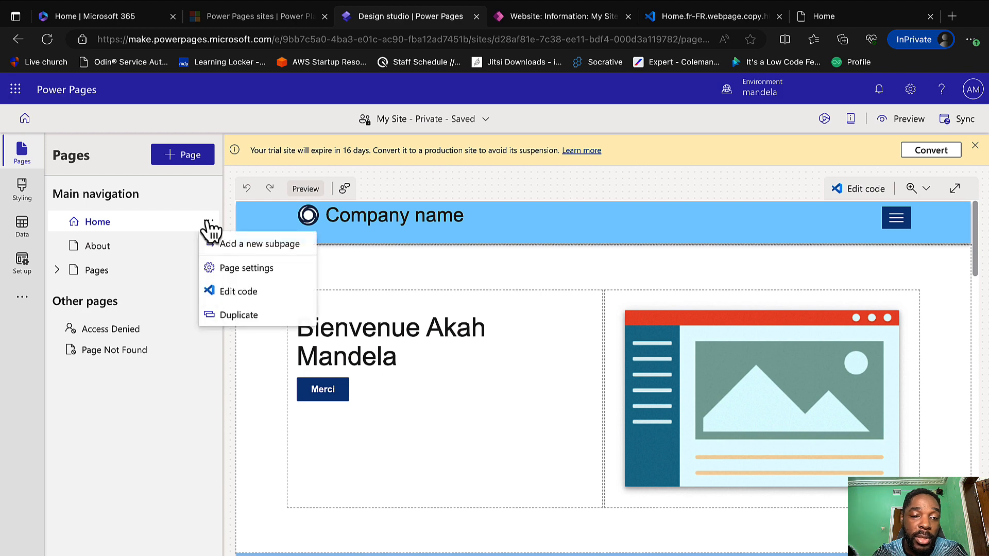
click(248, 270)
double_click(466, 278)
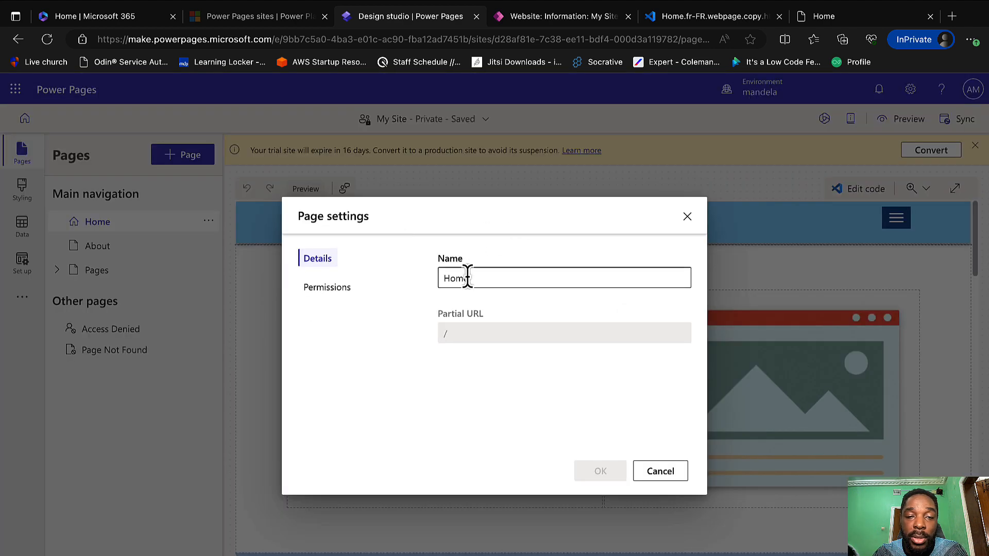
text(Accueil)
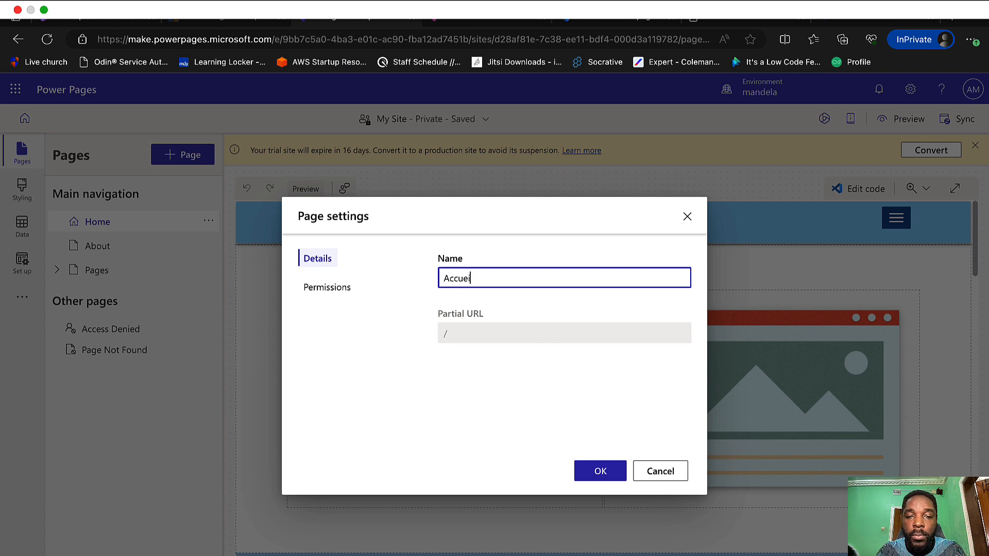
click(604, 475)
Rename the About page in the main navigation as Apropos
click(208, 246)
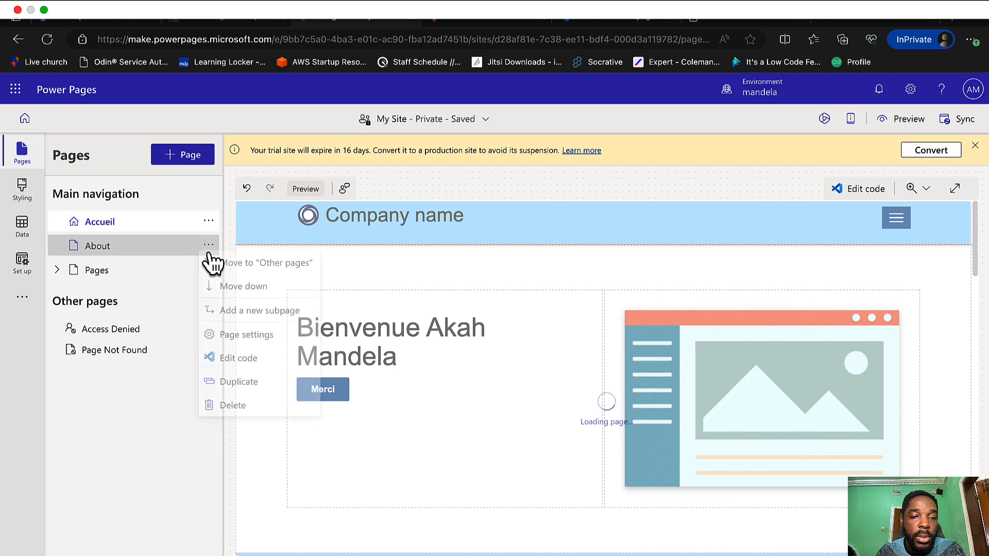
click(270, 341)
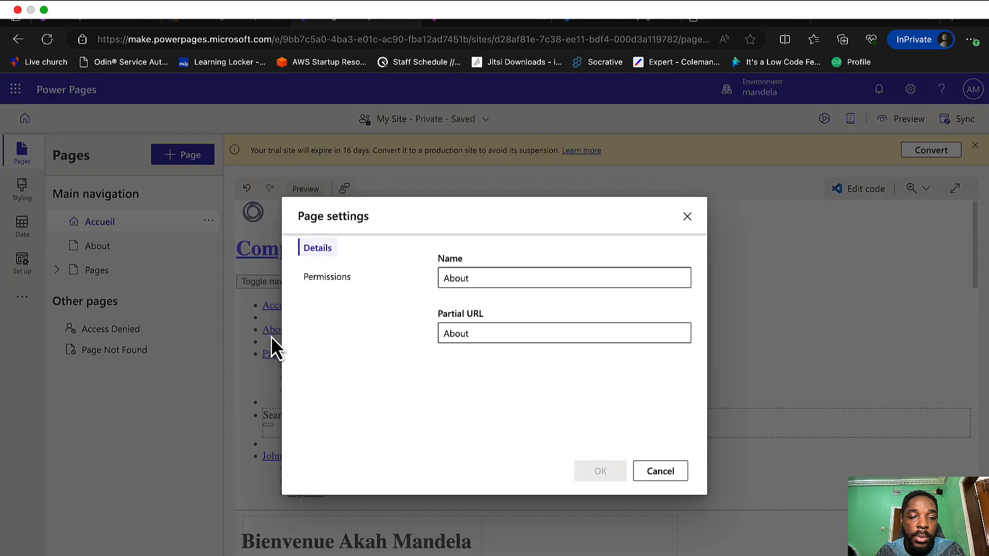
drag(494, 278, 407, 283)
text(Apropos)
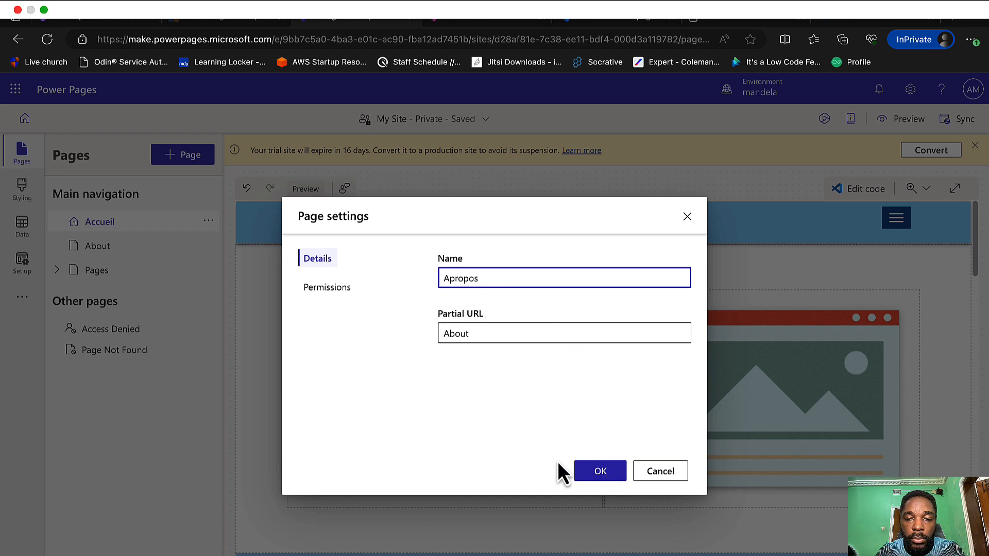
click(599, 471)
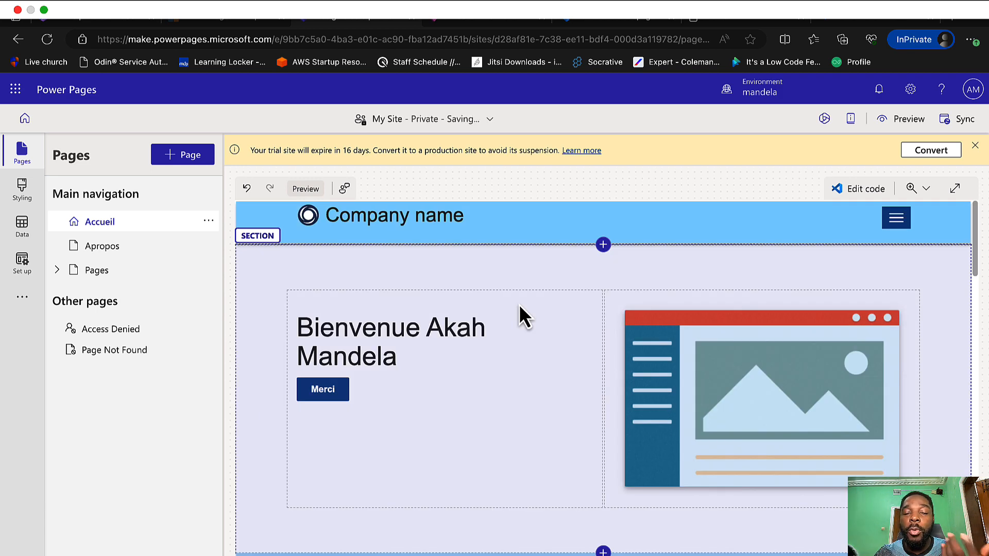
Shorten the introduction section's heading on the Accueil page to "Introduction"
scroll(626, 429, down, 2)
scroll(625, 428, down, 7)
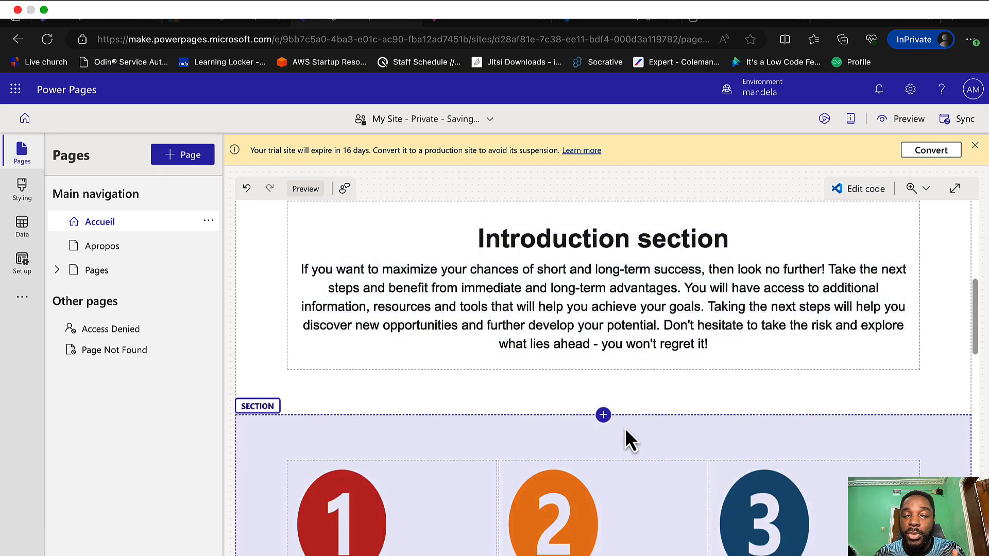
scroll(642, 416, up, 3)
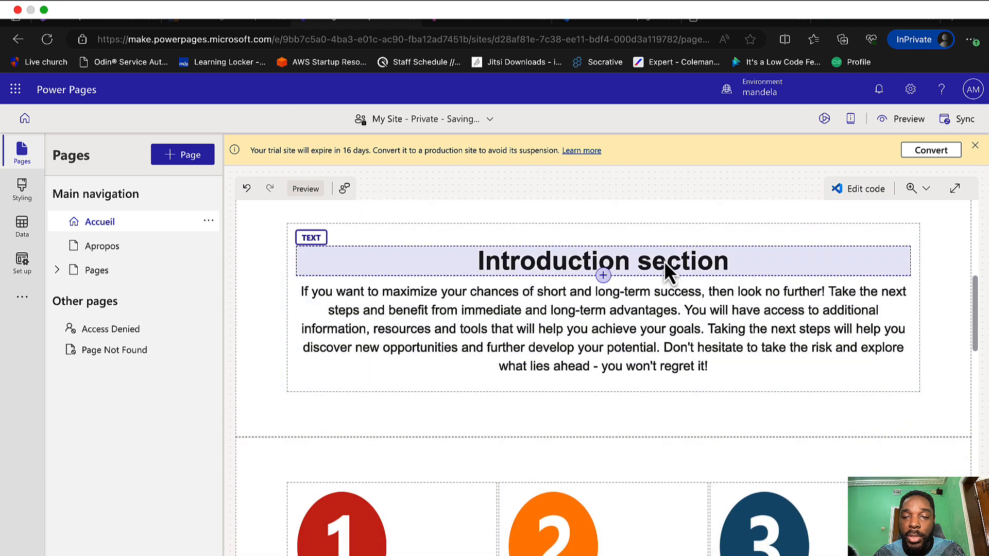
click(664, 262)
drag(729, 262, 633, 259)
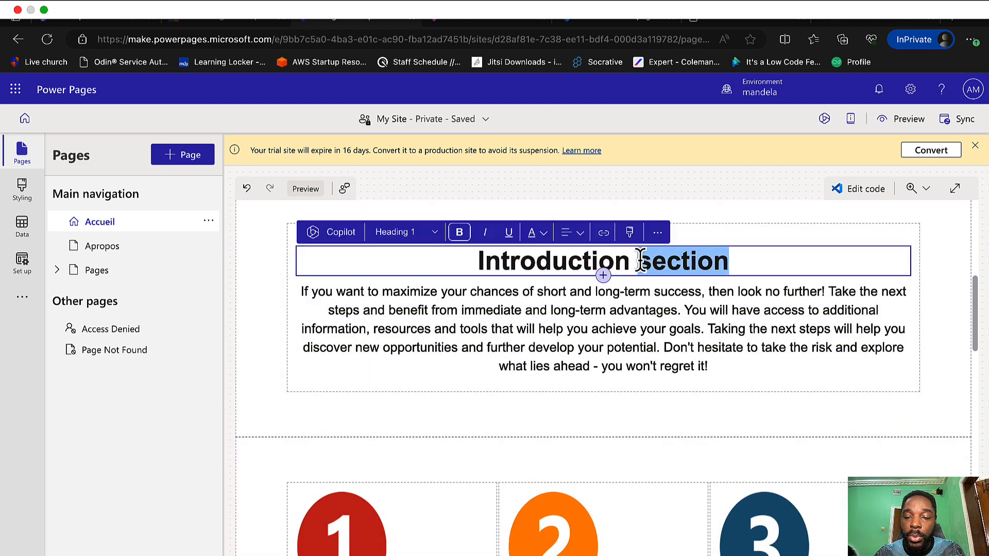
key(BackSpace)
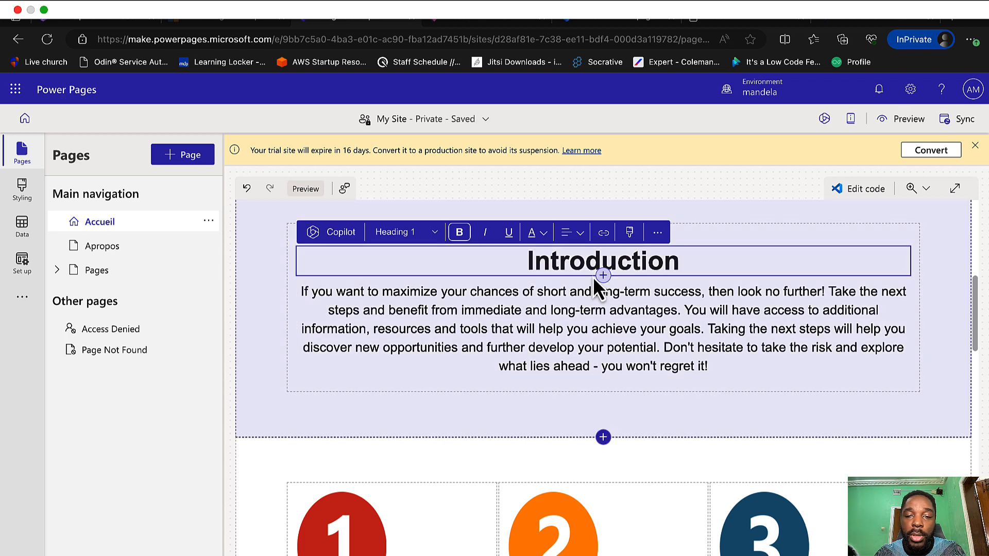
Have Copilot rewrite the paragraph under the Introduction heading with the added instruction "translate to french"
click(491, 315)
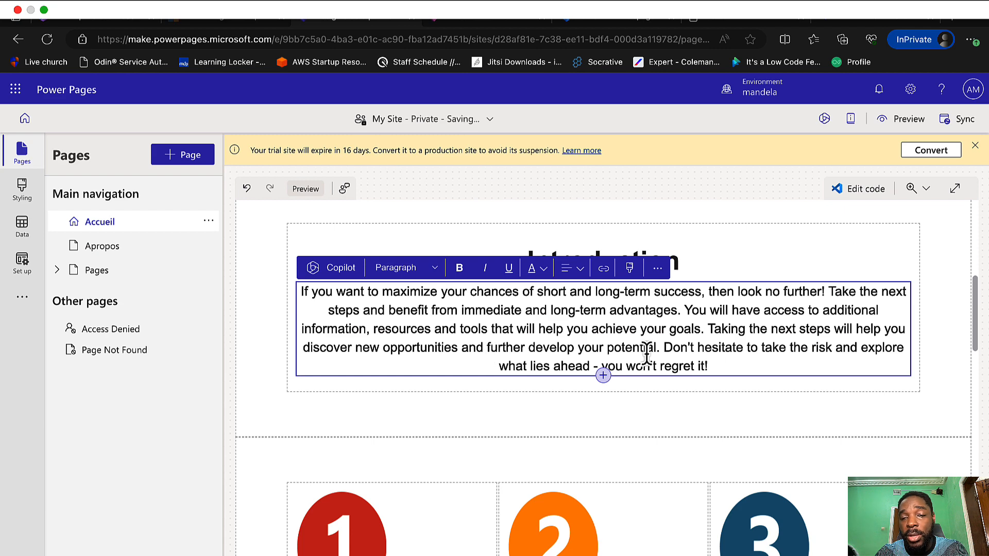
click(339, 270)
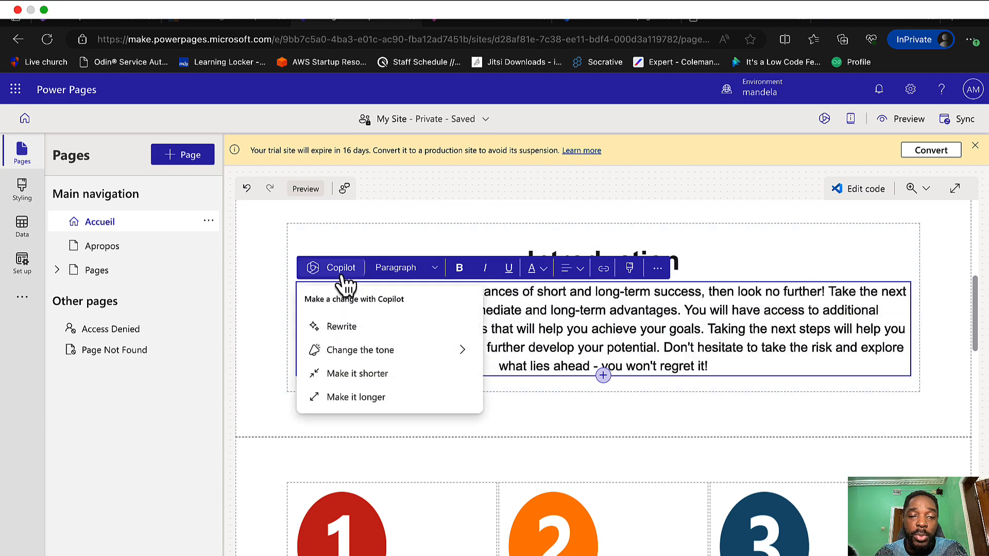
click(384, 333)
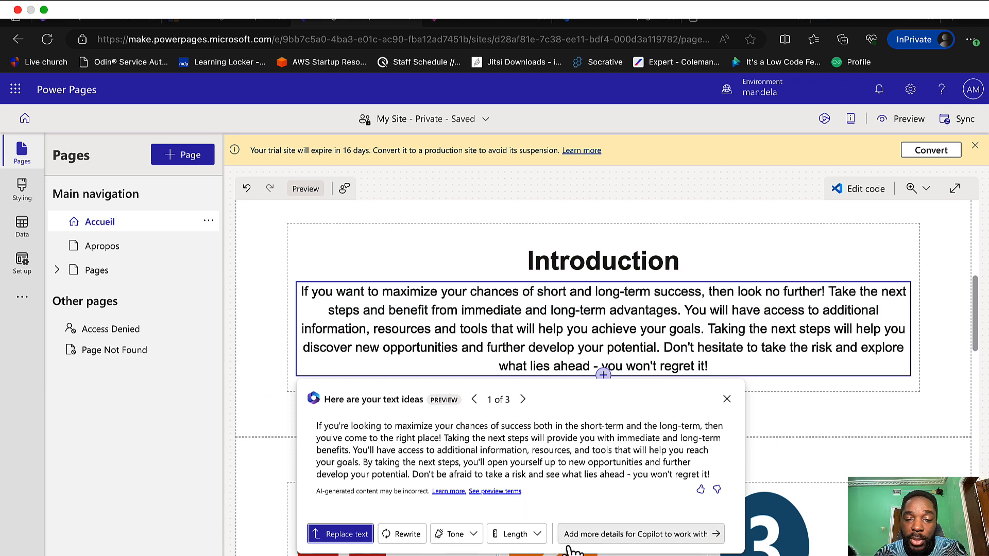
click(655, 539)
click(486, 508)
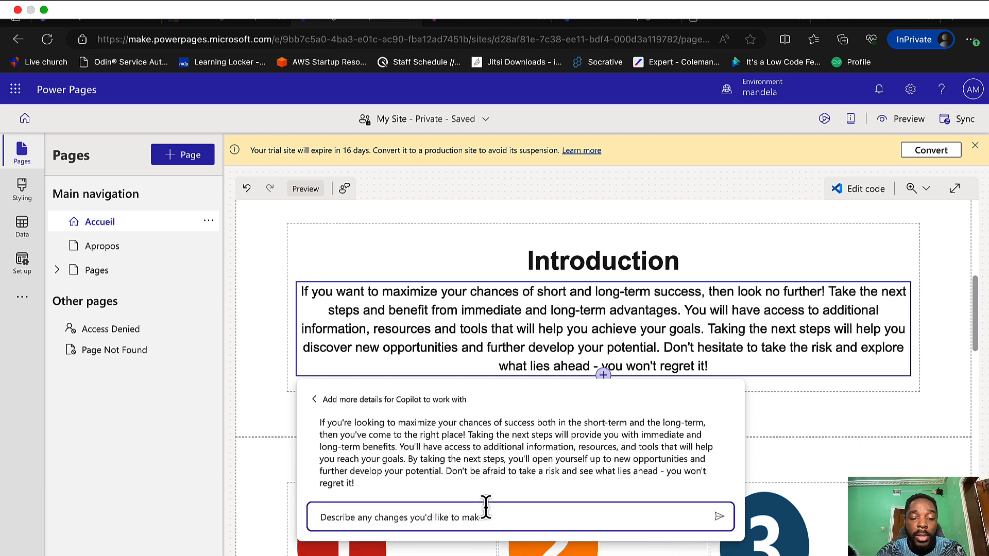
text(translate to french)
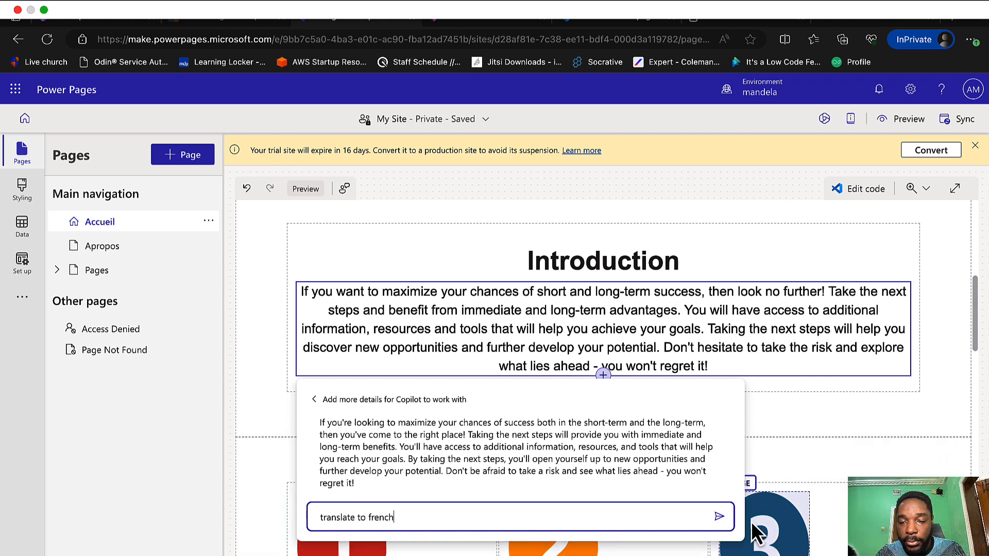
click(720, 517)
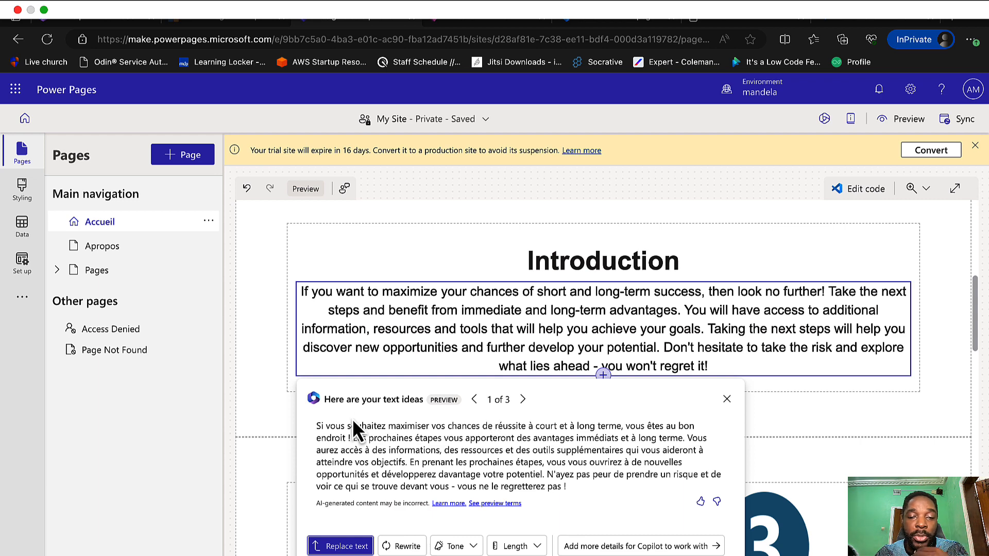
Browse Copilot's French text ideas and replace the introduction paragraph with the first one
click(522, 399)
click(473, 400)
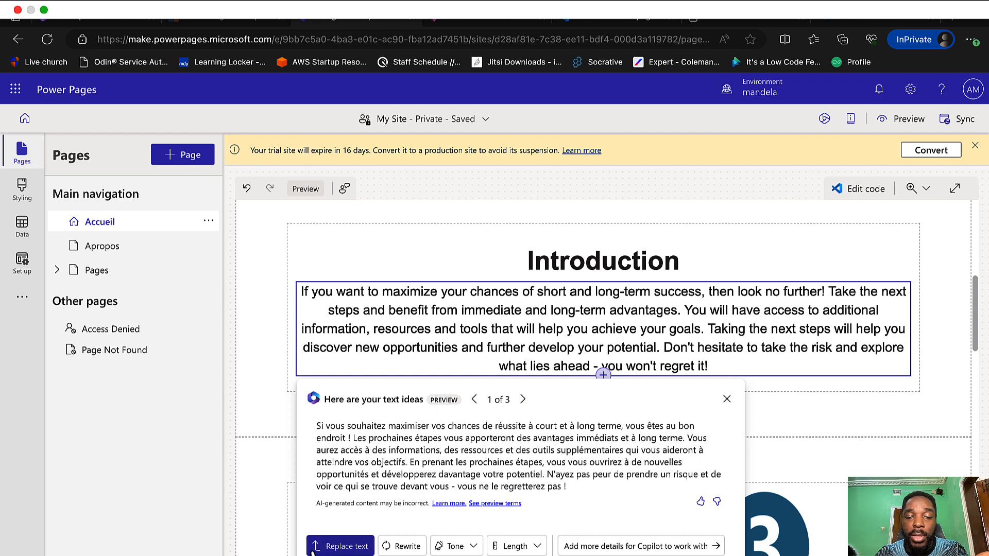
click(347, 548)
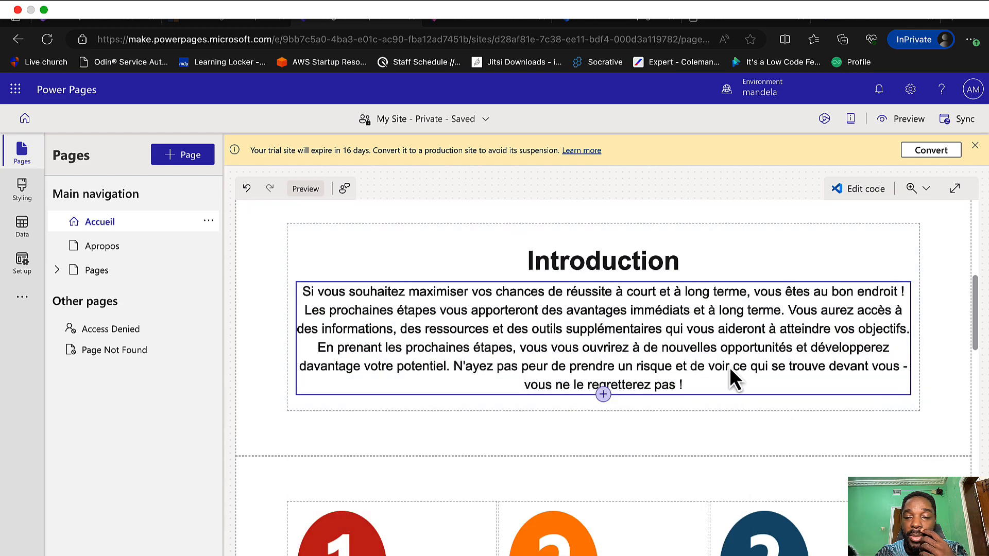
Review the Accueil page's sections in the editor, and preview the site at desktop size to check its French content
scroll(895, 430, down, 7)
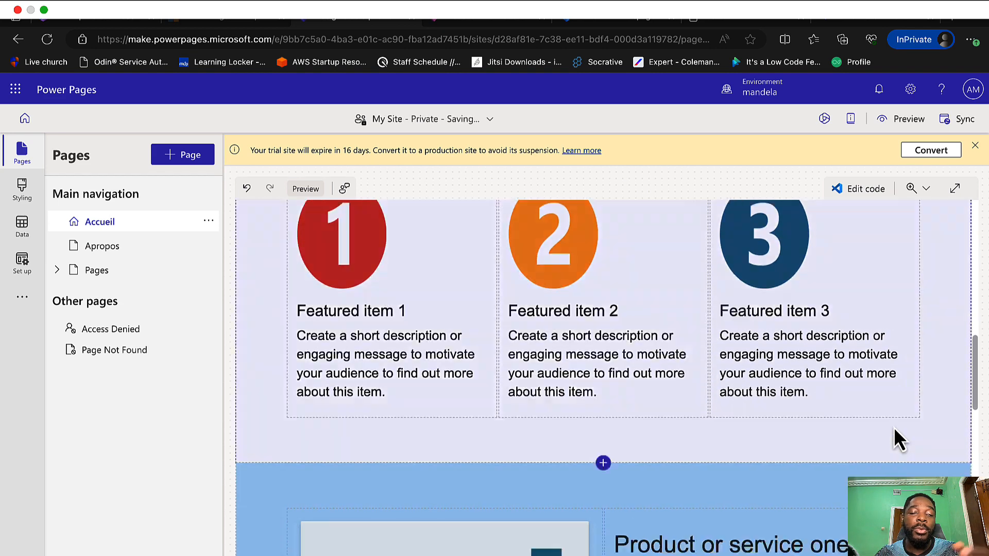
scroll(525, 342, up, 10)
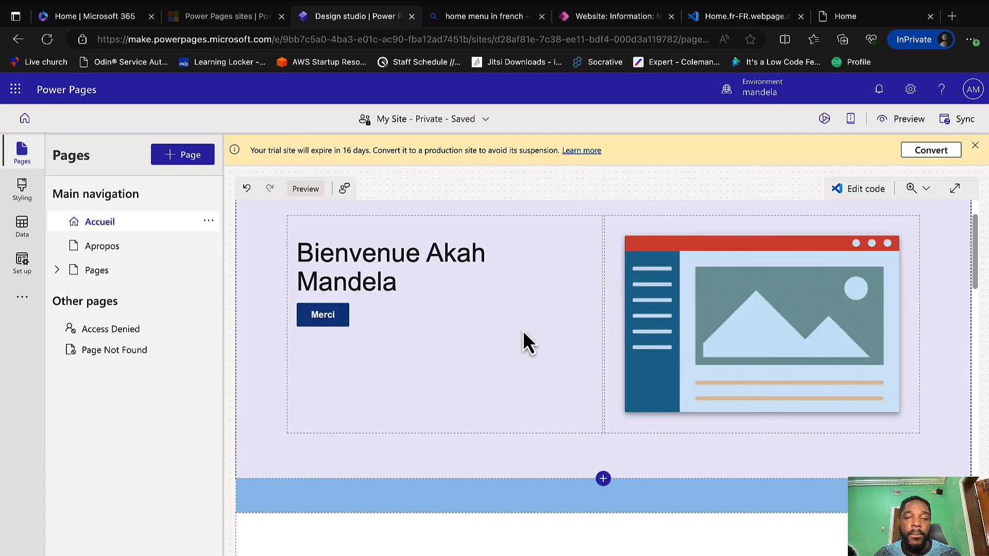
scroll(561, 384, down, 1)
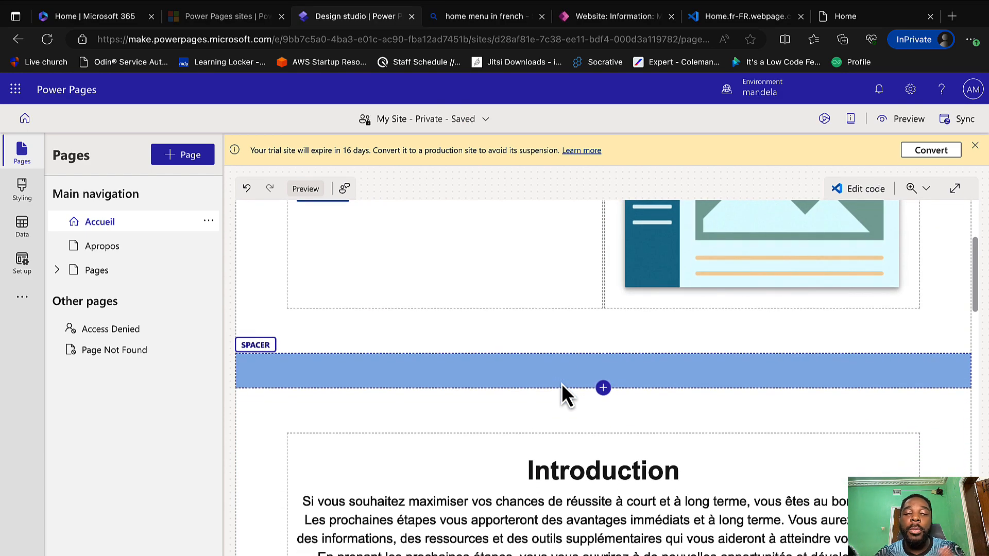
scroll(561, 384, down, 2)
scroll(563, 386, down, 5)
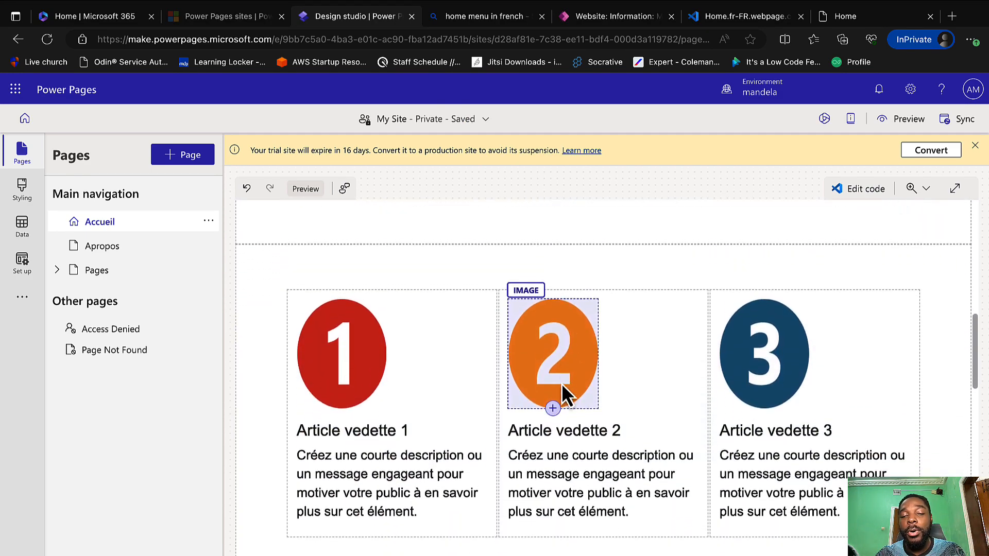
scroll(563, 386, up, 5)
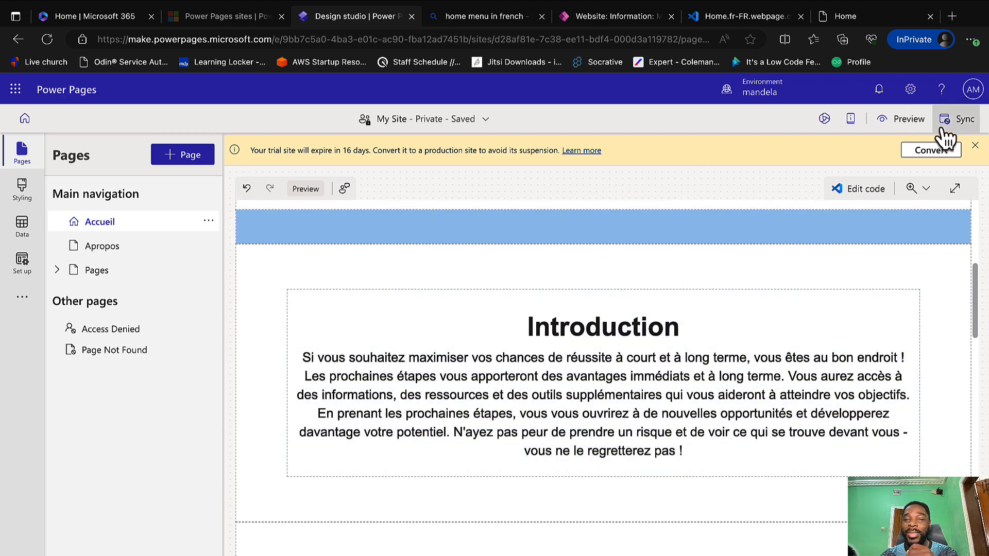
click(902, 123)
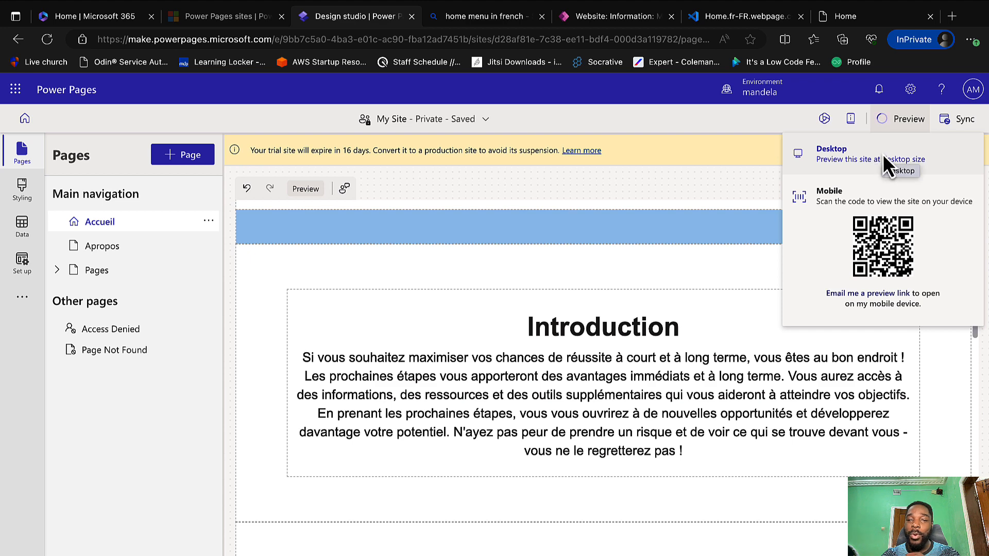
click(888, 153)
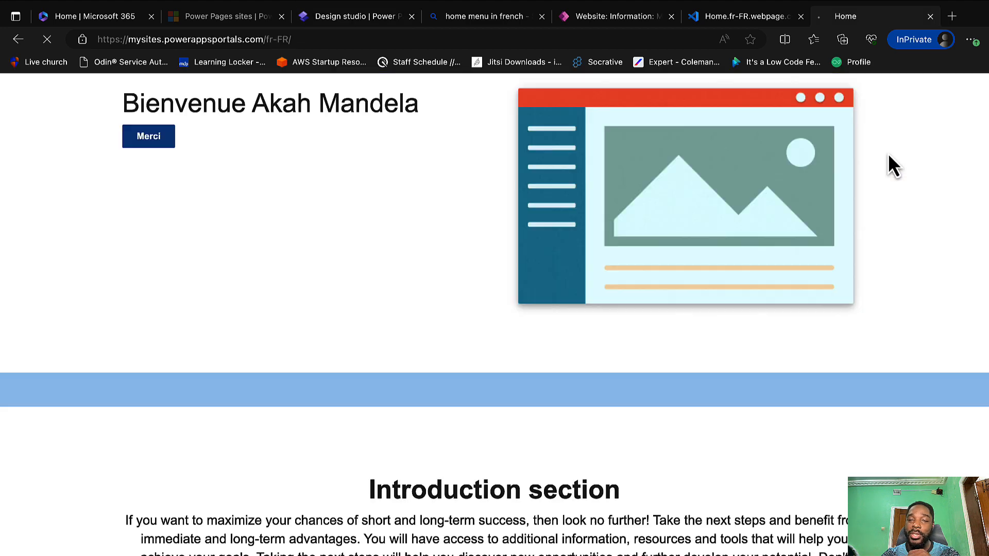
scroll(374, 237, down, 3)
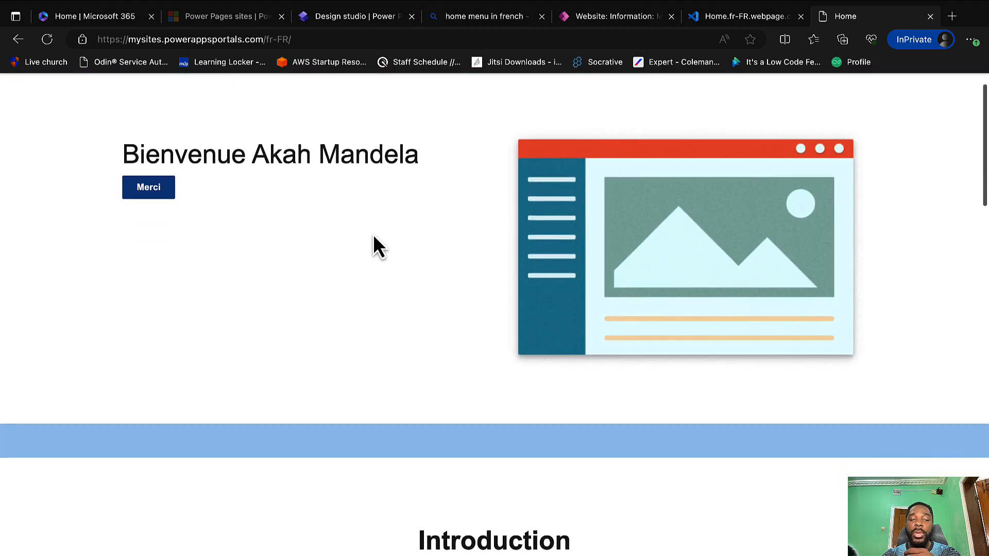
scroll(444, 483, down, 5)
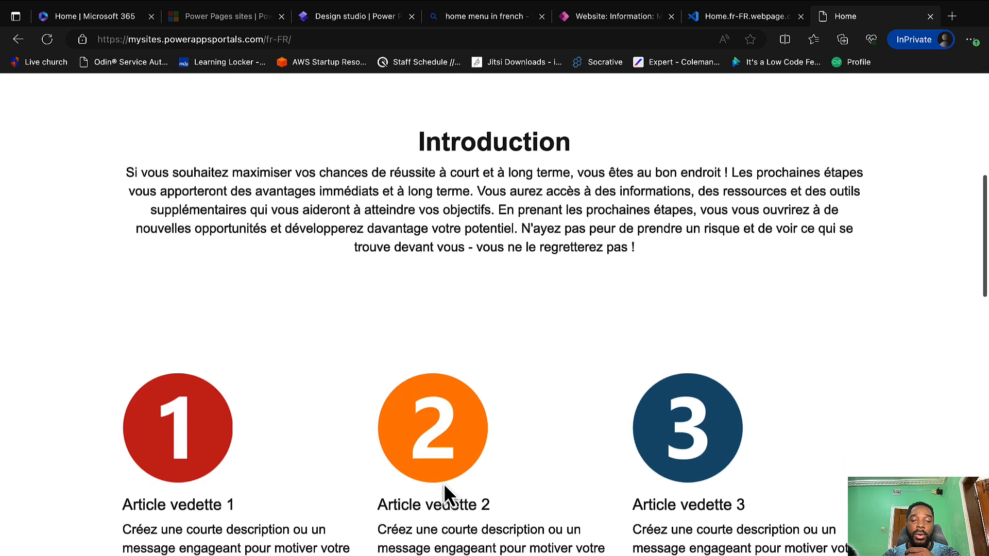
scroll(591, 504, up, 9)
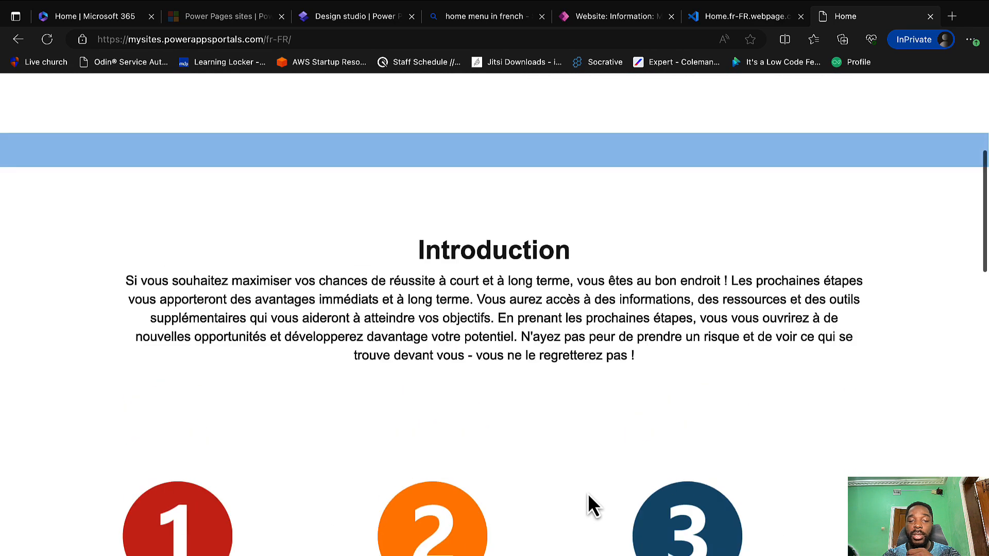
Switch the previewed site to English to check the home page, and return to the design studio
click(756, 97)
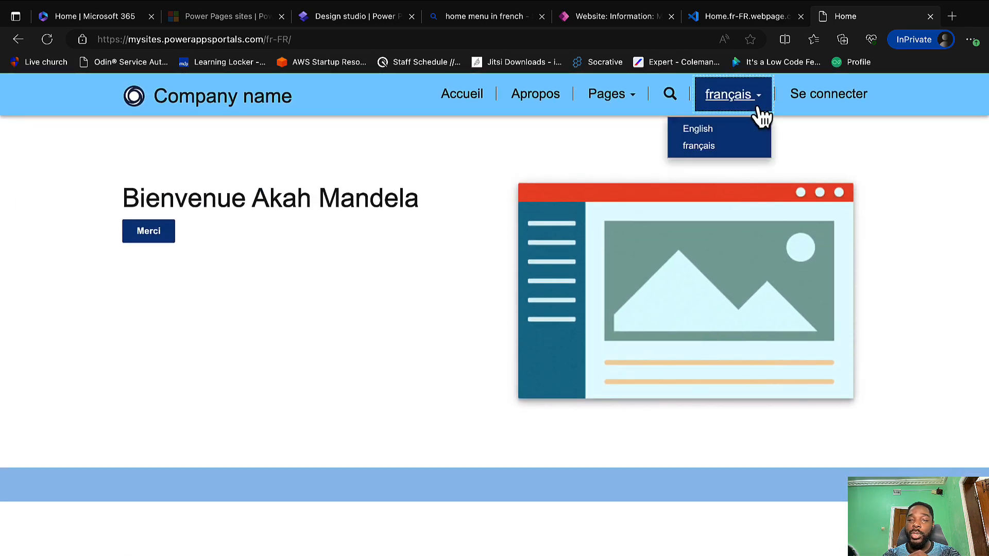
click(691, 131)
scroll(466, 345, down, 1)
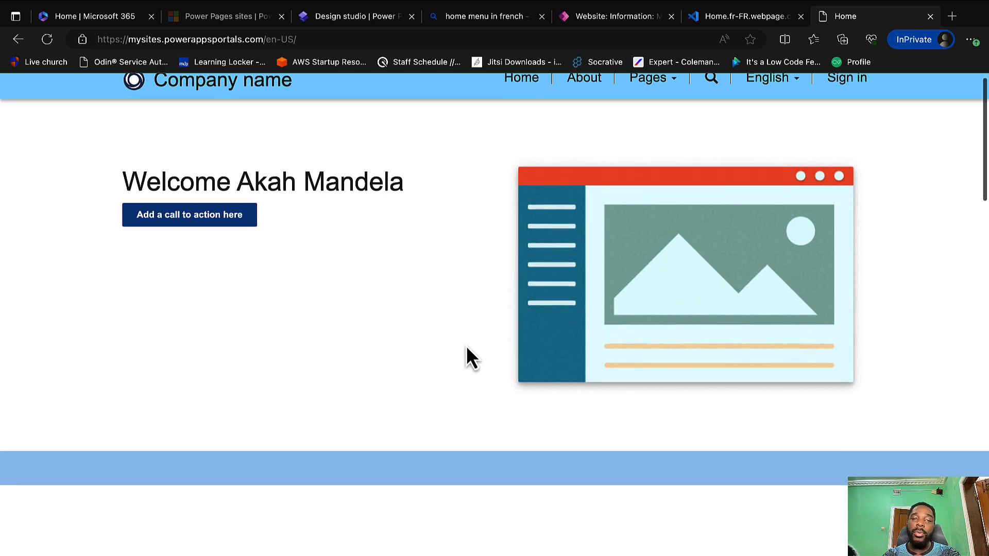
scroll(466, 345, up, 1)
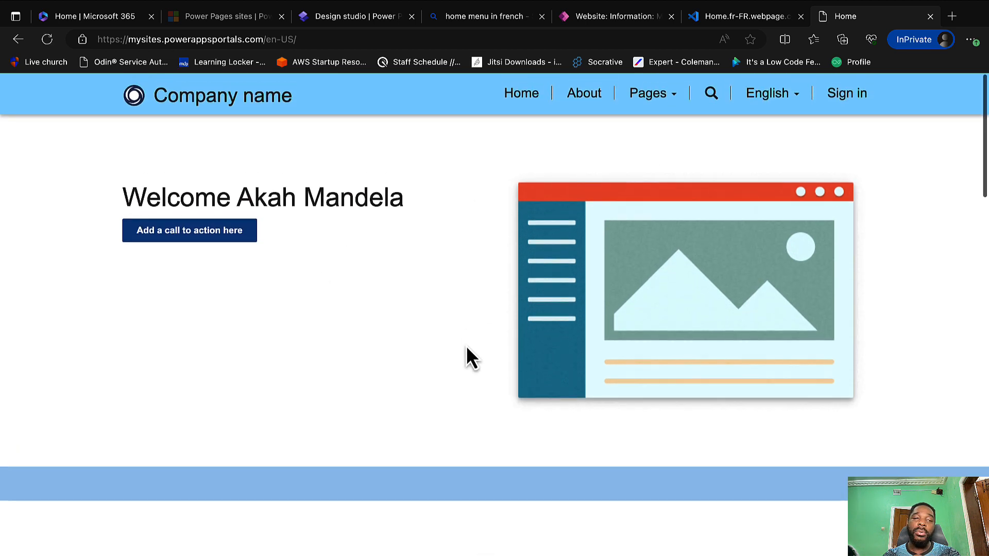
click(354, 23)
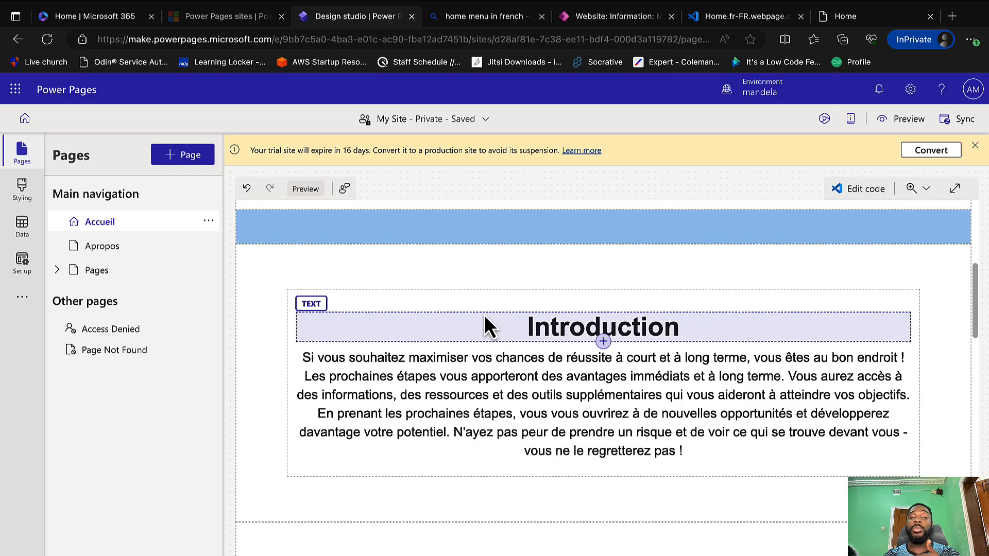